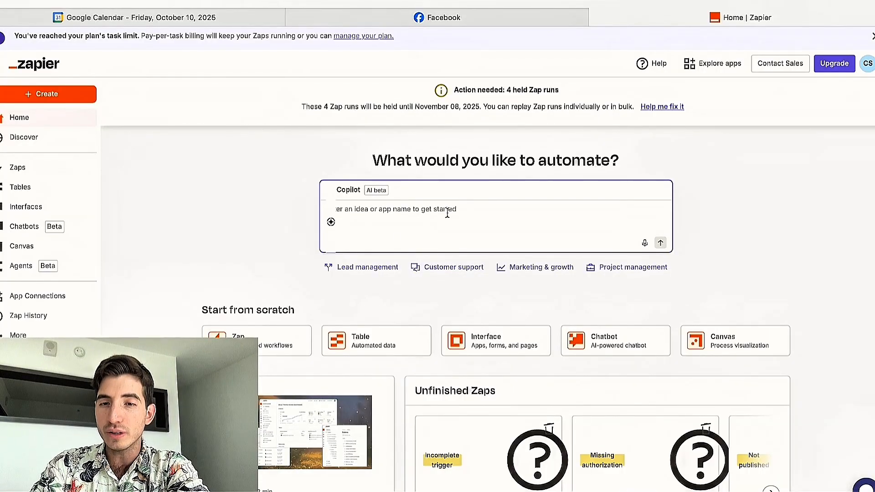
left_click(448, 268)
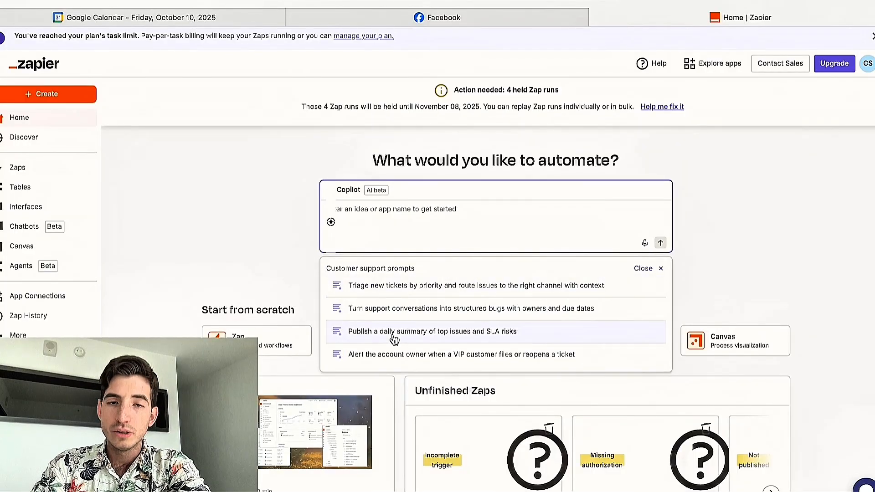
left_click(436, 336)
left_click(444, 270)
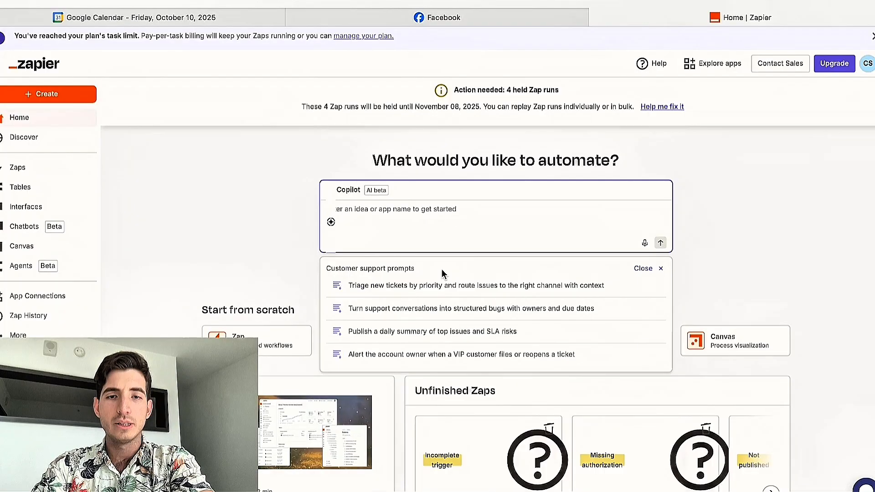
left_click(739, 219)
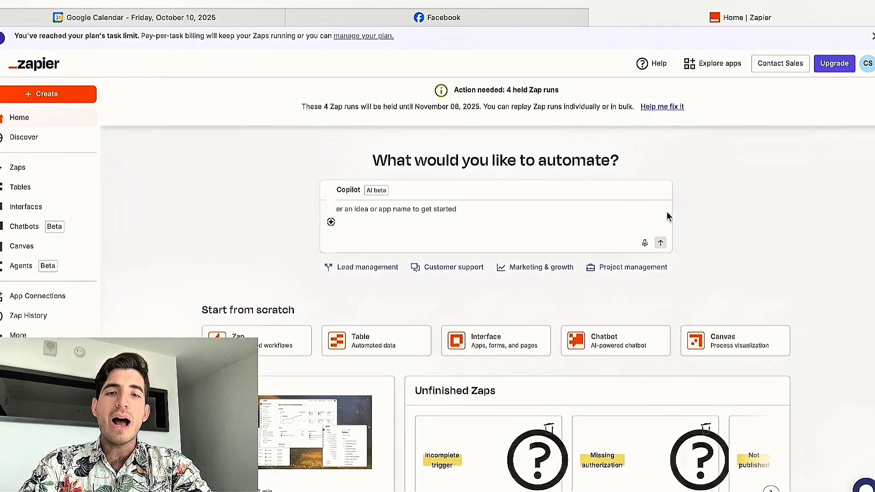
- Ask Copilot to send each submitted Facebook lead form's lead to Podio as a new create item, and continue with the proposed Zap in Zap Editor
left_click(447, 221)
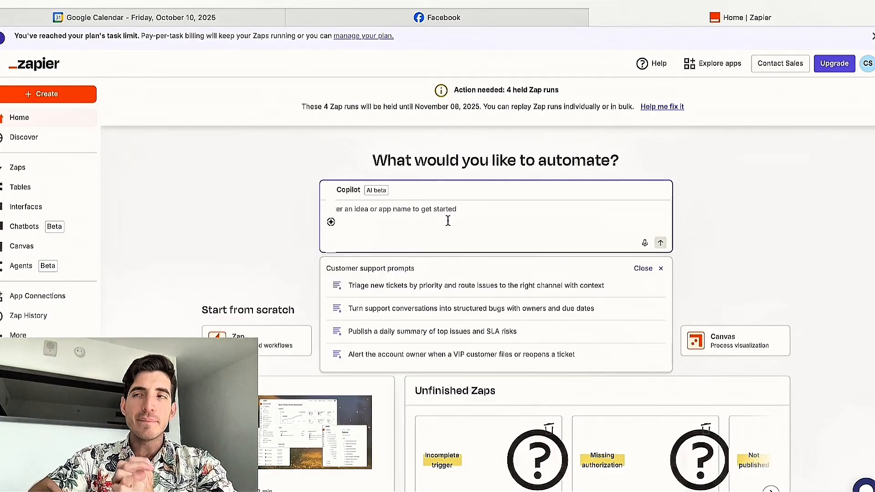
type("Gene")
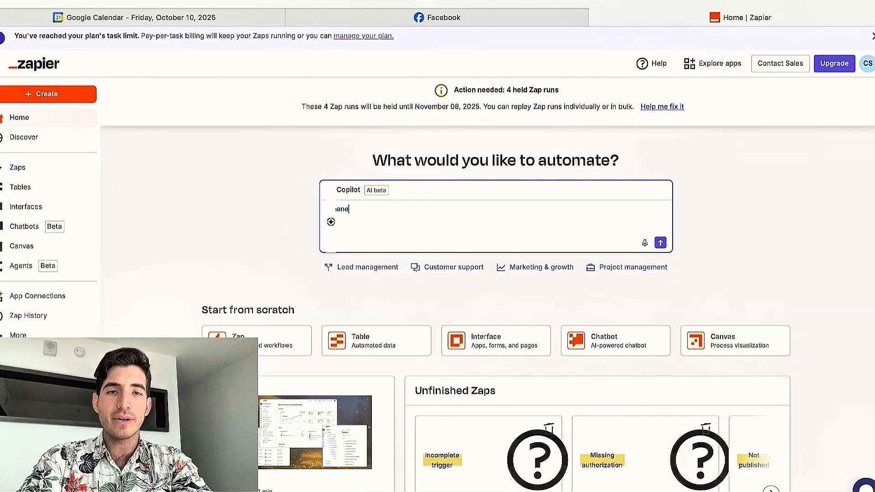
key("BackSpace")
key("BackSpace")
key("BackSpace")
type("enever a Fac")
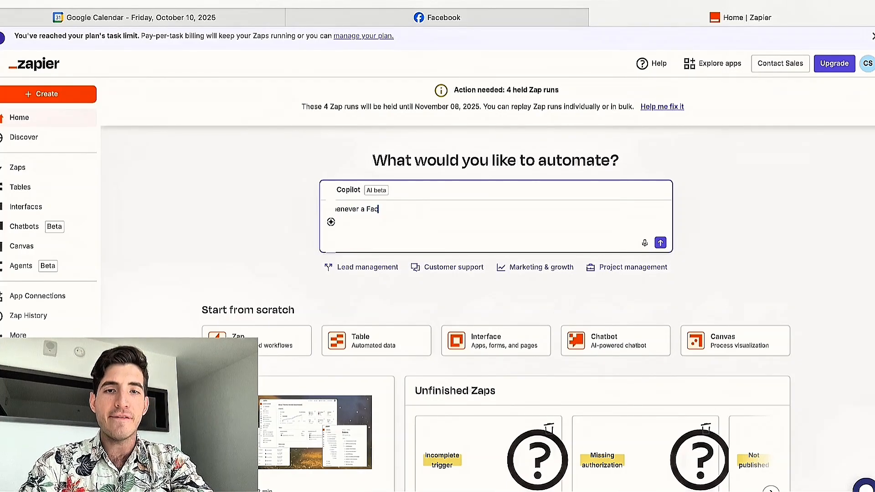
type("ebook lead form")
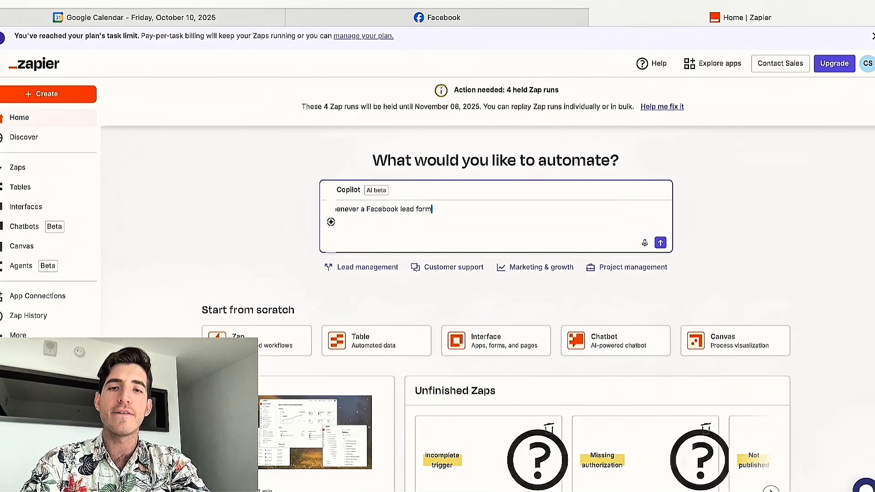
type(" is submitted, let's send th")
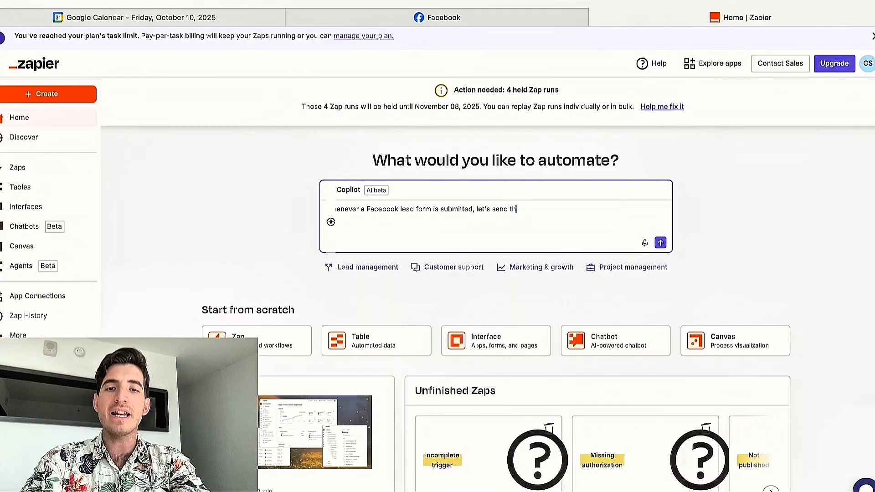
type("is lead to Podio")
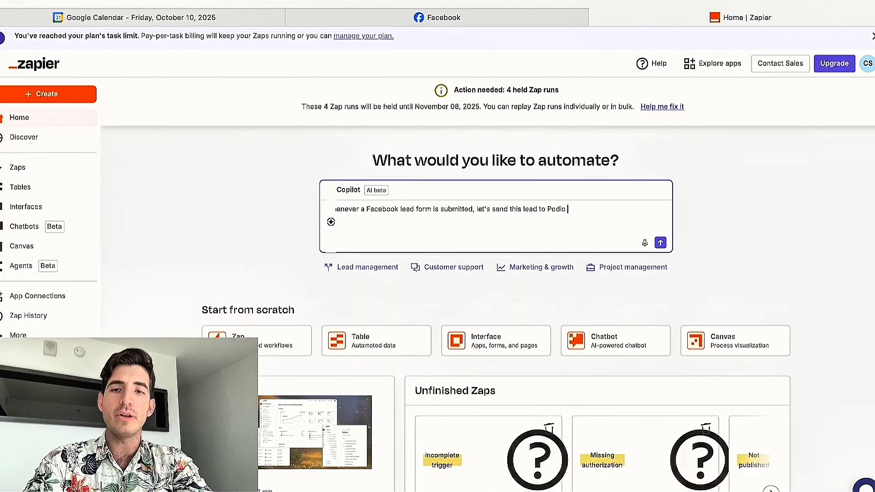
type(" as a new create item")
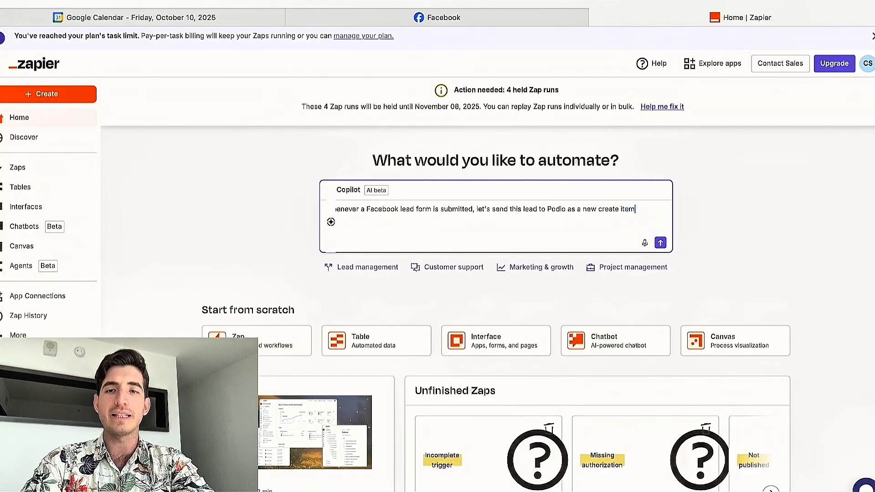
key("Return")
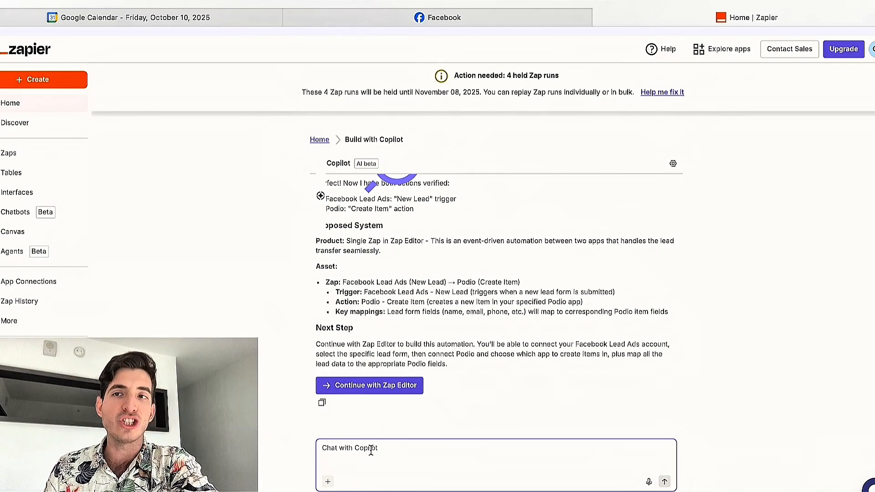
left_click(376, 390)
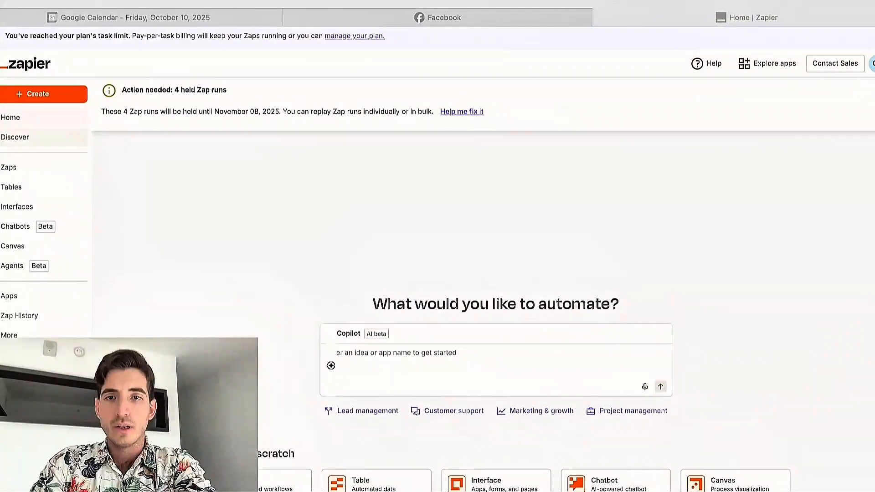
- Begin a new Copilot prompt: whenever a webhook is received, send a Resimpli create lead, then create an app item in Podio
scroll(261, 259, "down", 4)
scroll(261, 263, "up", 1)
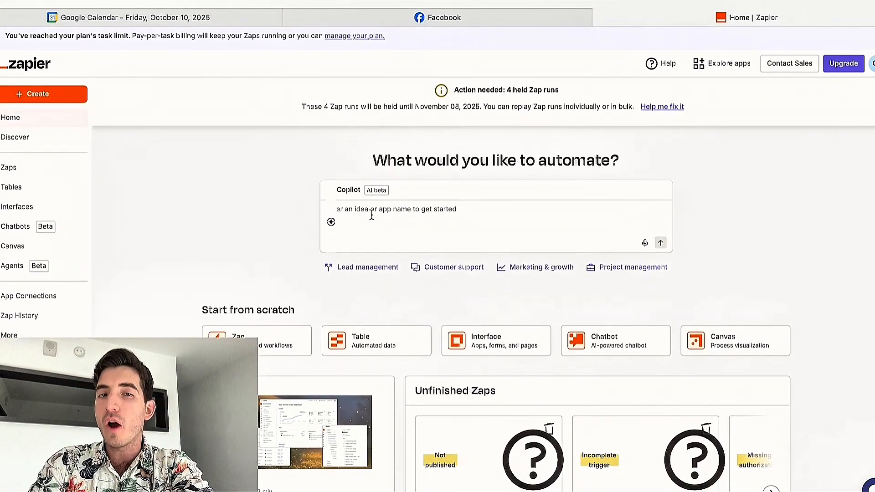
left_click(371, 215)
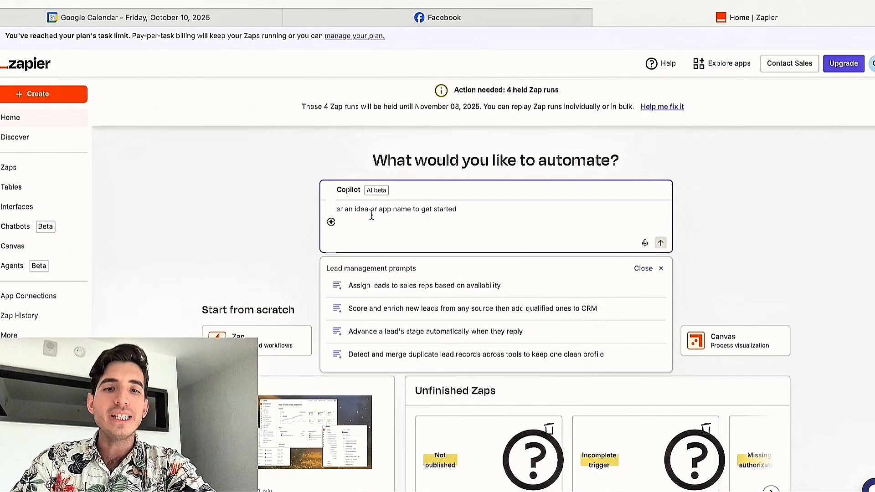
left_click(414, 214)
type("Whenever a webho")
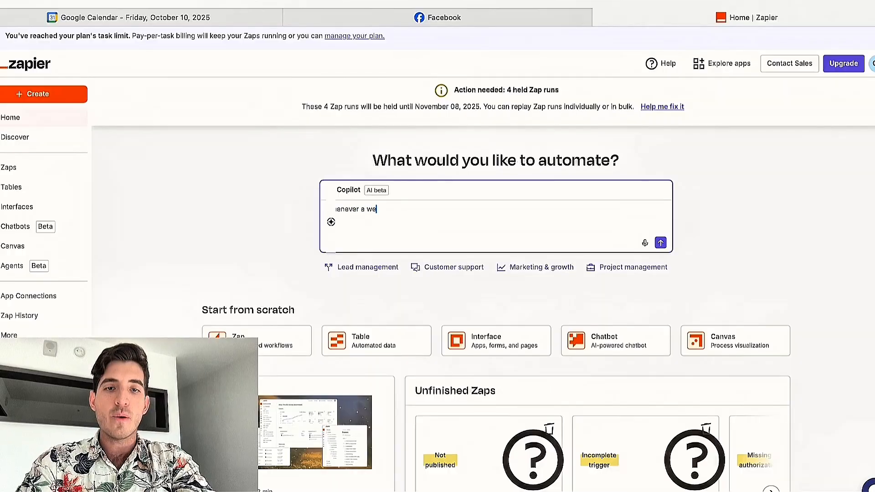
type("ok is reve")
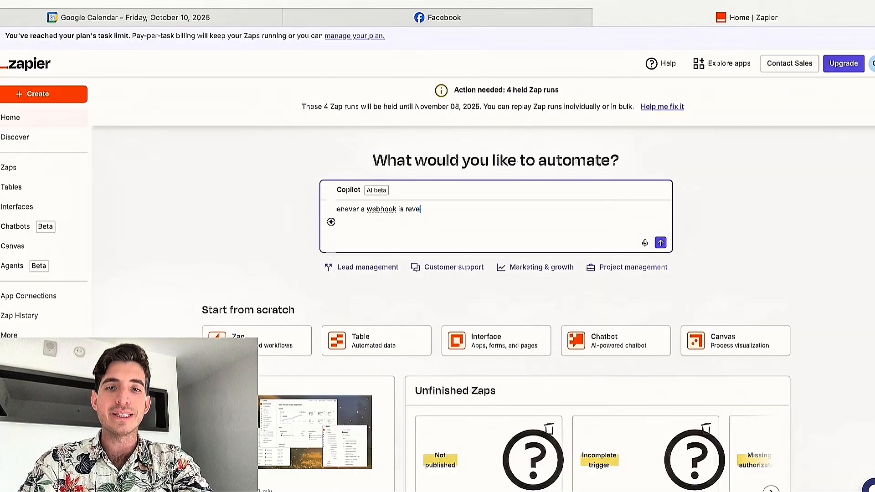
key("BackSpace")
key("BackSpace")
type("ceived, you're gonna send")
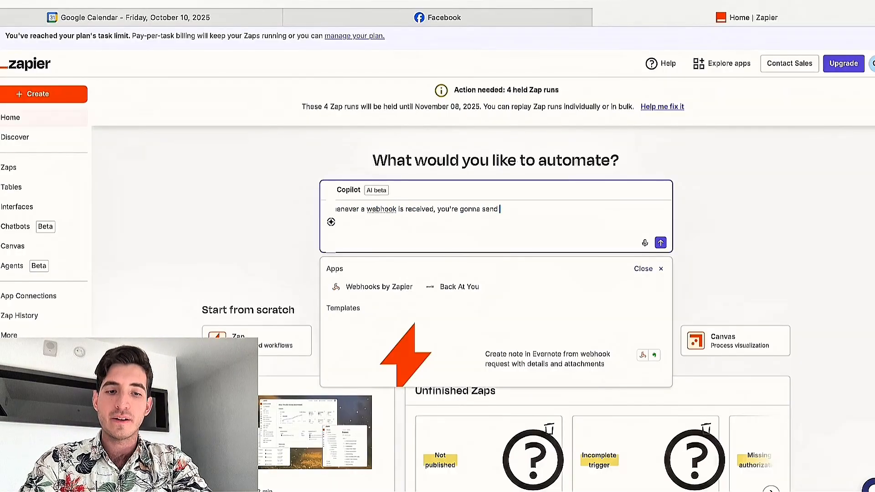
type(" a Resimpli cr")
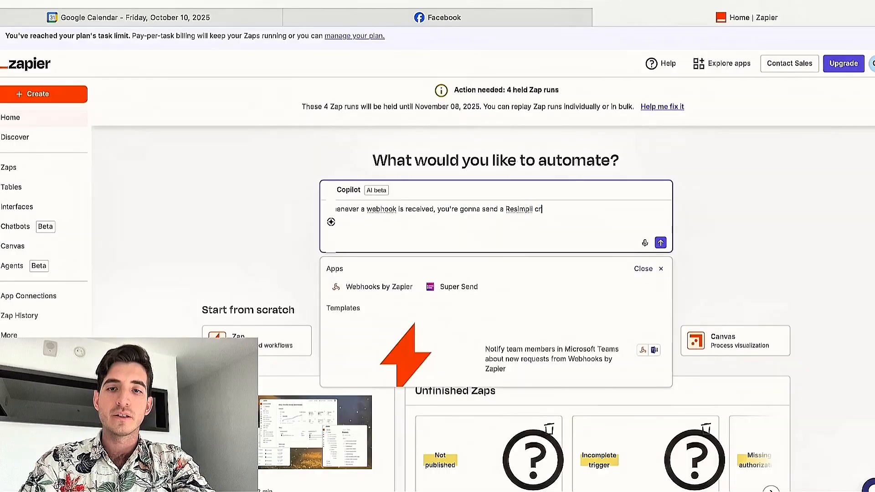
type("eate lead, then you will create an app in i")
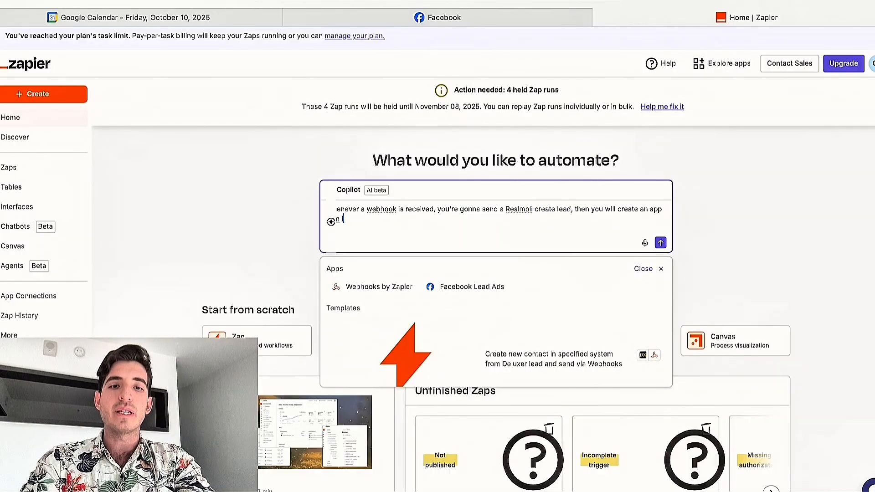
type("n Podio, then we're gr")
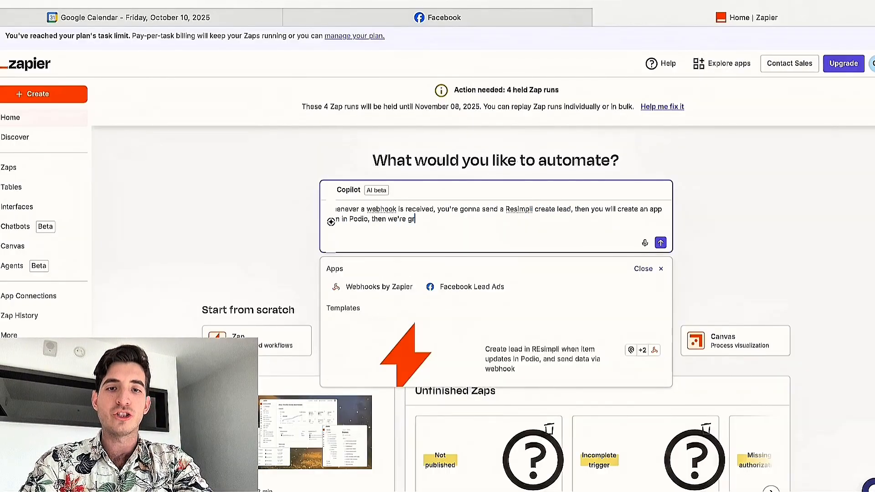
- Add branching to the prompt: send an SMS if the tags contain new lead, and a Stripe invoice if the tag contains payment
key("BackSpace")
type("onna branch out, if the tags contain ")
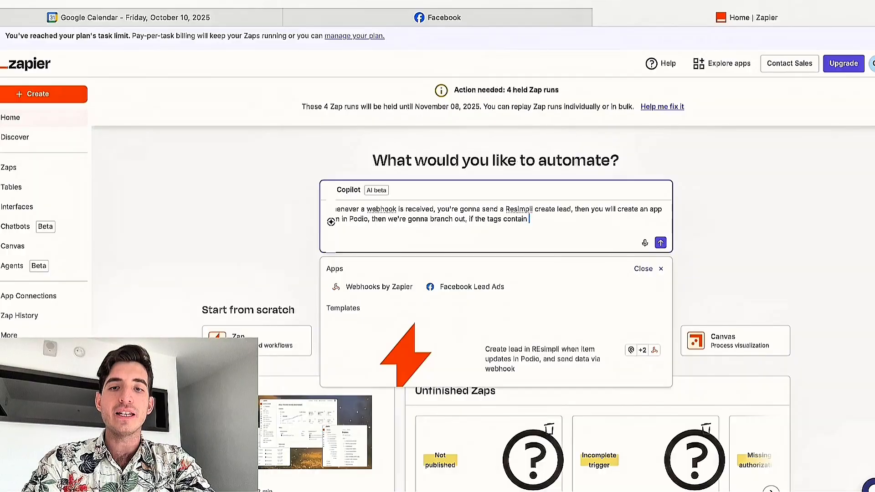
type("new lead, we're gonna send an SMS, if tag c")
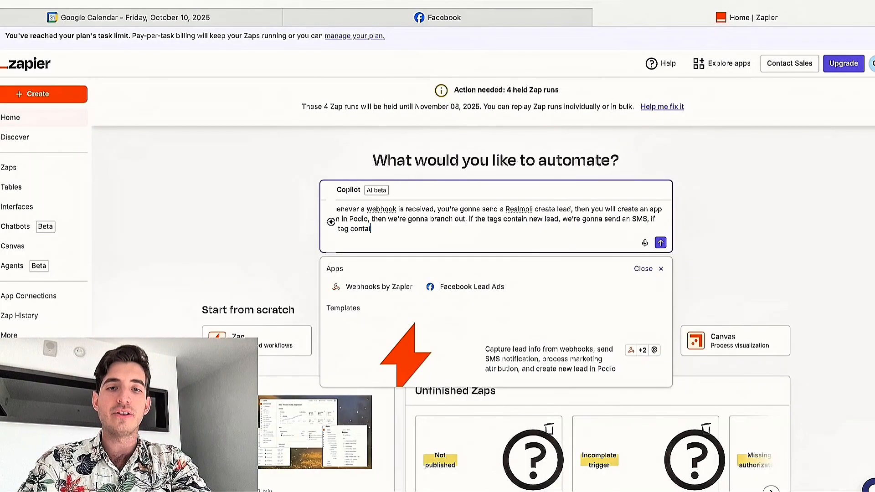
type("ontains payment, we're gonna send a S")
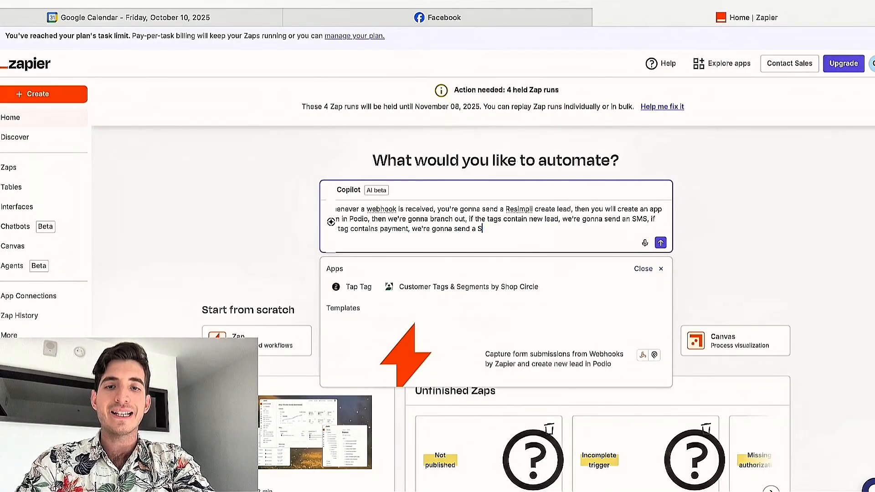
type("tripe invoice, and if the tag contain")
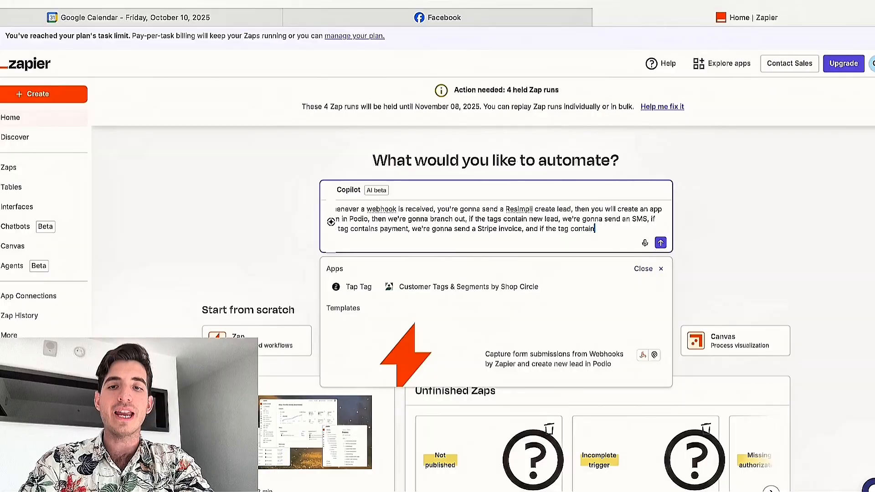
- Add the third branch to the prompt: do a Follow Up Boss create lead if the tag contains dead lead
type("s dead lead, we're gonna send a ")
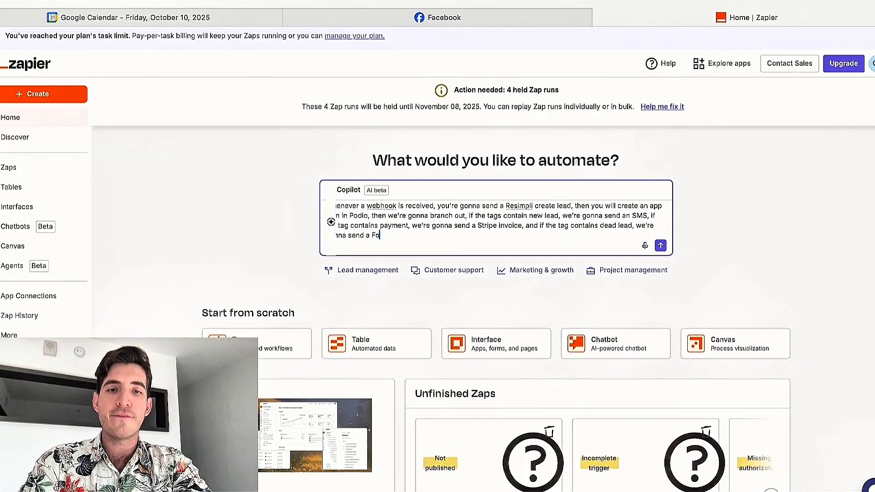
type("Fo")
key("BackSpace")
key("BackSpace")
key("BackSpace")
key("BackSpace")
key("BackSpace")
key("BackSpace")
key("BackSpace")
key("BackSpace")
key("BackSpace")
type("do a Follow Up Boss create ")
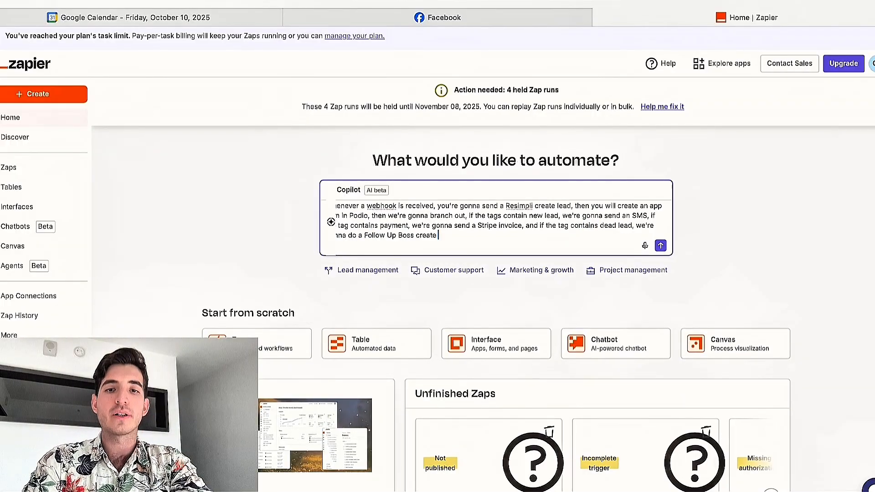
type("lead. Then in each rout")
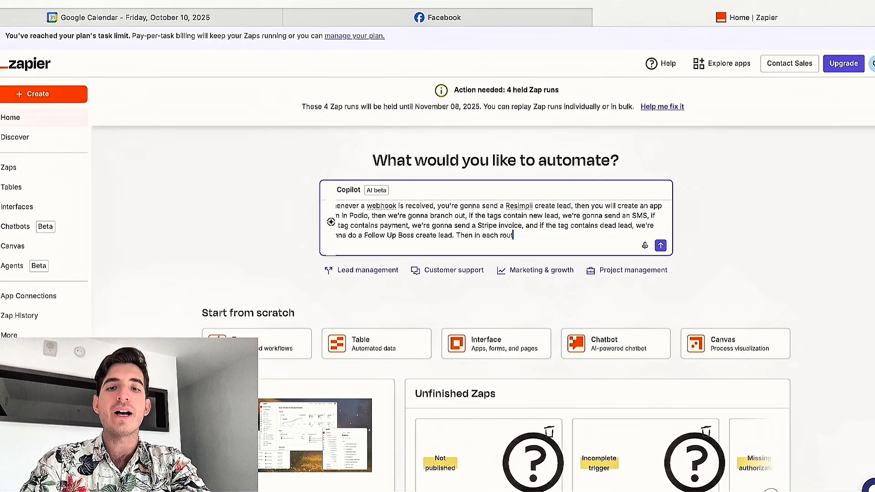
- Request a wait (delay) of 5 minutes in each route followed by a High Level Create/Update Contact, and submit the prompt to Copilot
type("e, I want a wait (dela")
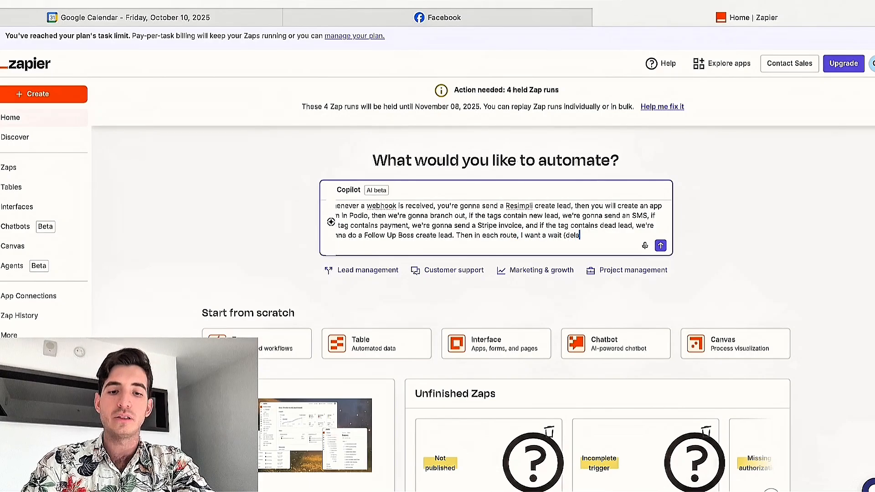
type("y) of 5 minutes, and after t")
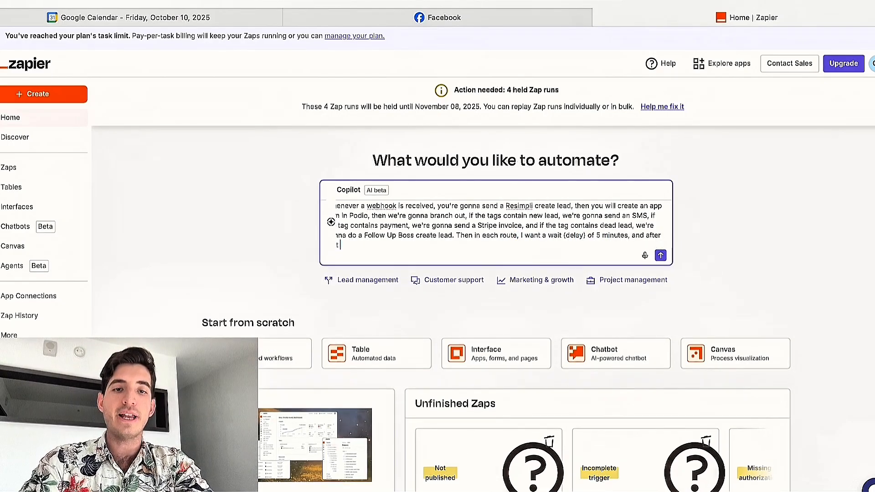
type(" a High Level Create")
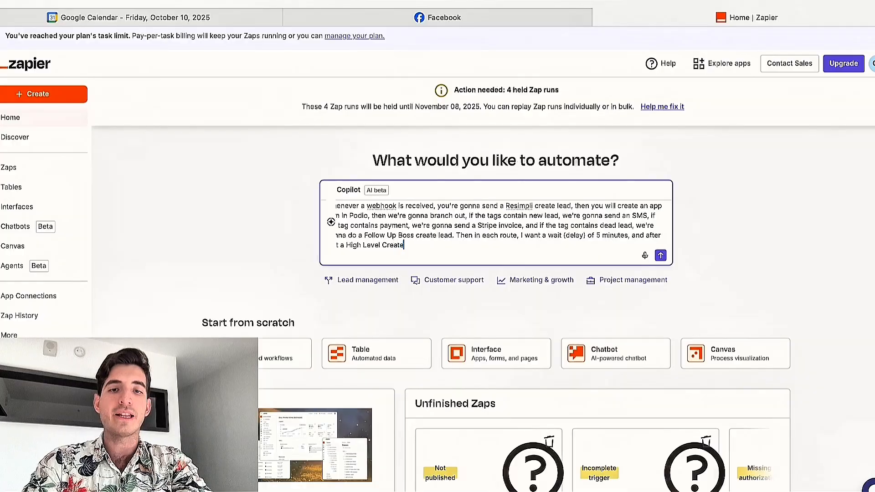
type("/UpDate")
key("BackSpace")
key("BackSpace")
key("BackSpace")
key("BackSpace")
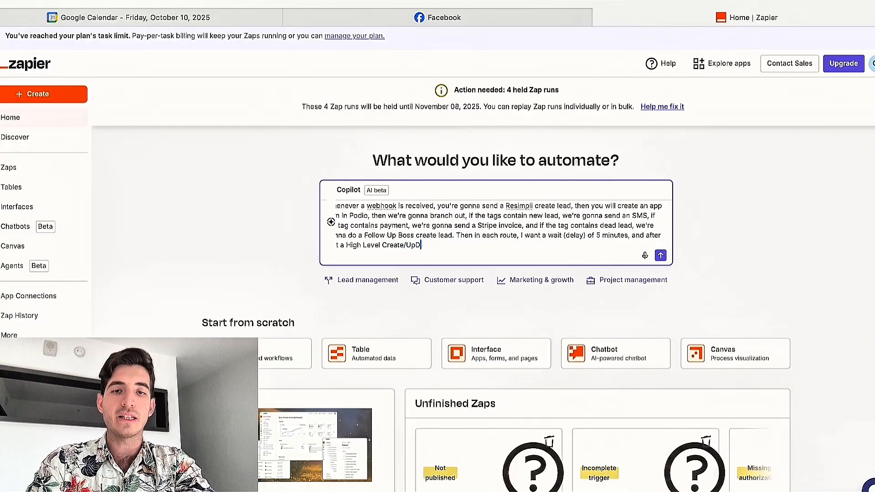
type("date Contact")
left_click(660, 255)
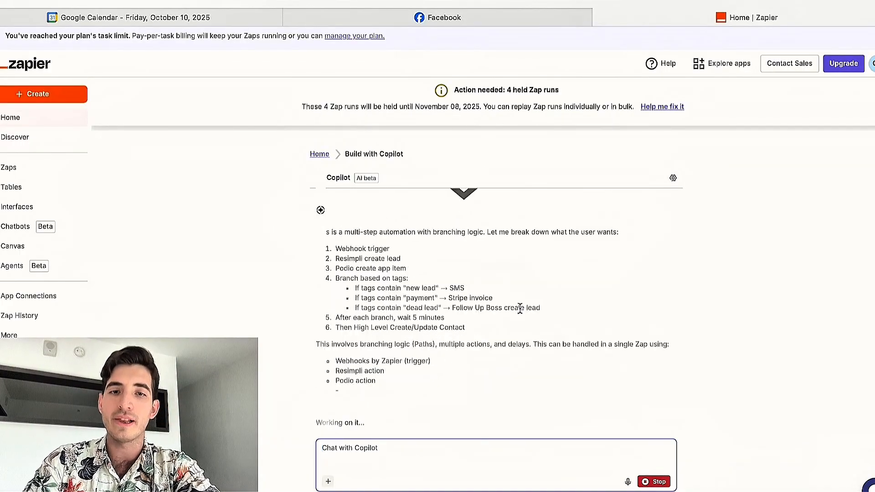
- Review the Zap structure, assumptions and next step that Copilot proposes for the branching webhook automation
scroll(500, 278, "up", 3)
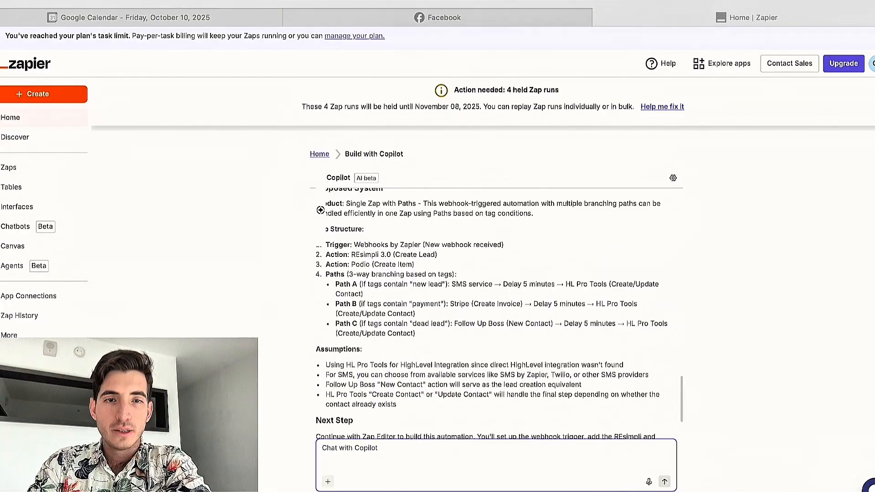
scroll(526, 281, "up", 4)
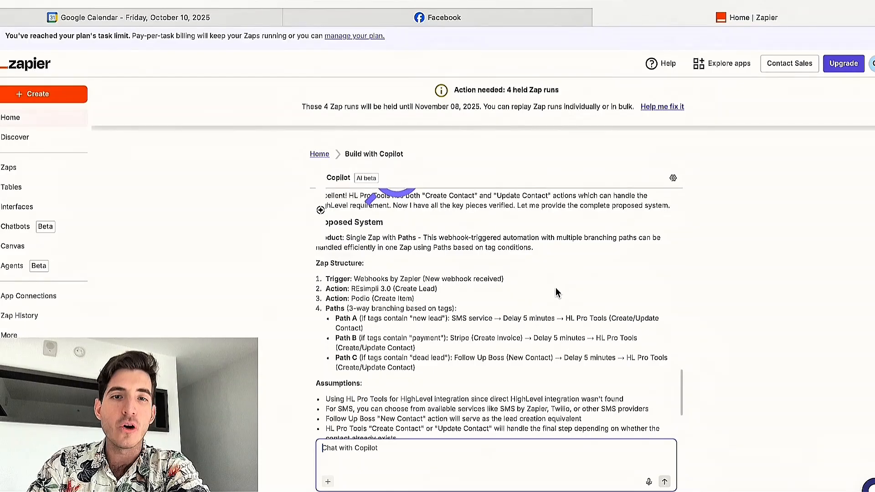
scroll(350, 296, "down", 8)
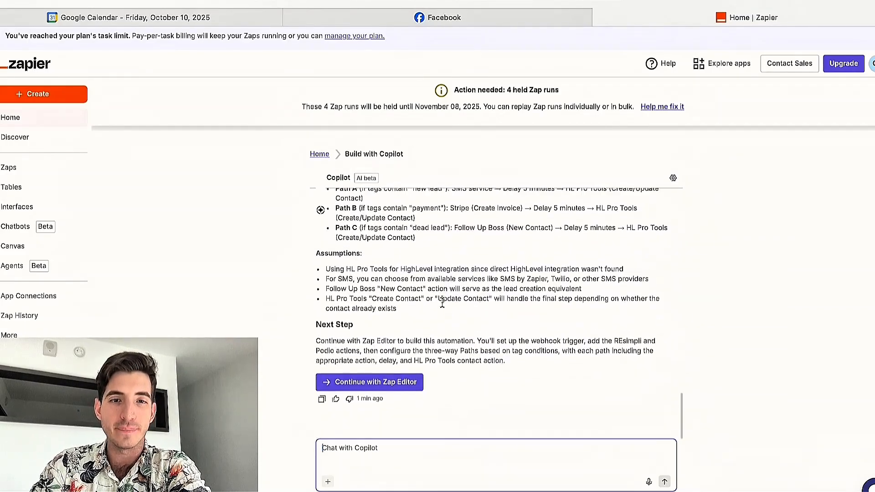
- Continue from Copilot's proposal to the Zap Editor to generate the webhook automation as a draft Zap
left_click(375, 386)
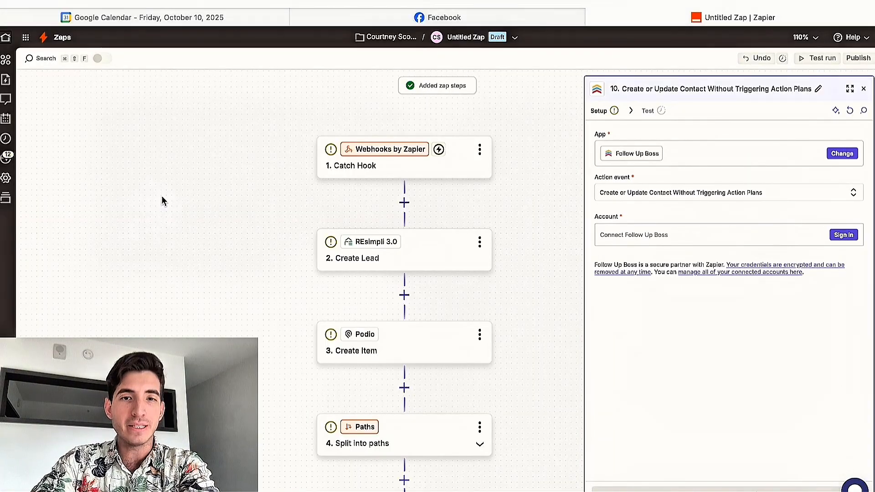
scroll(528, 189, "down", 4)
left_click_drag(529, 189, 530, 314)
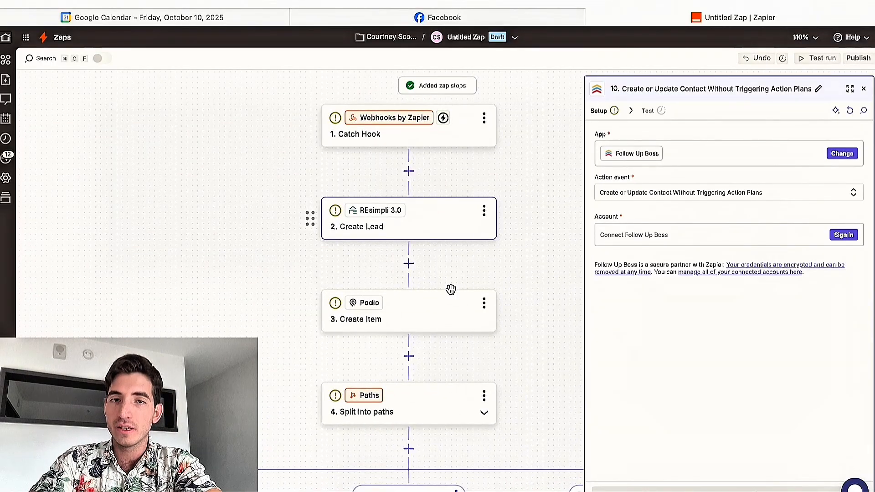
- Open the Podio Create Item step and examine its configuration, from organization, workspace and application down to the lead fields
left_click(494, 298)
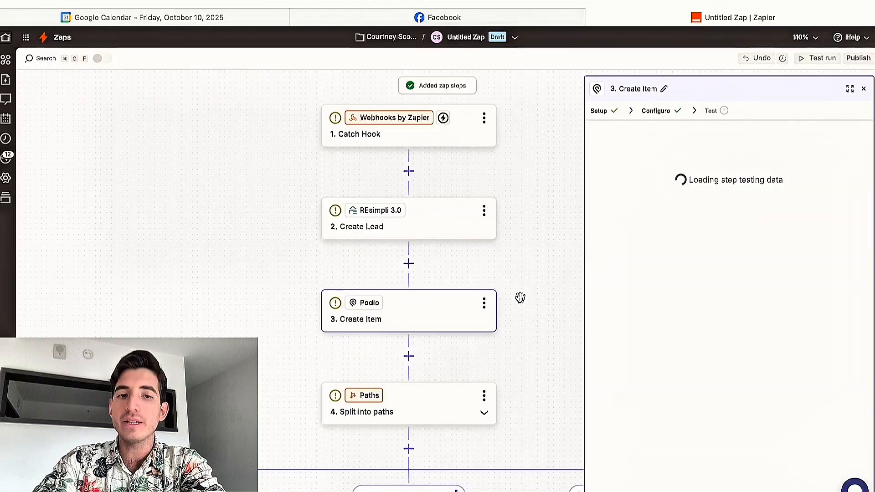
left_click_drag(519, 297, 519, 218)
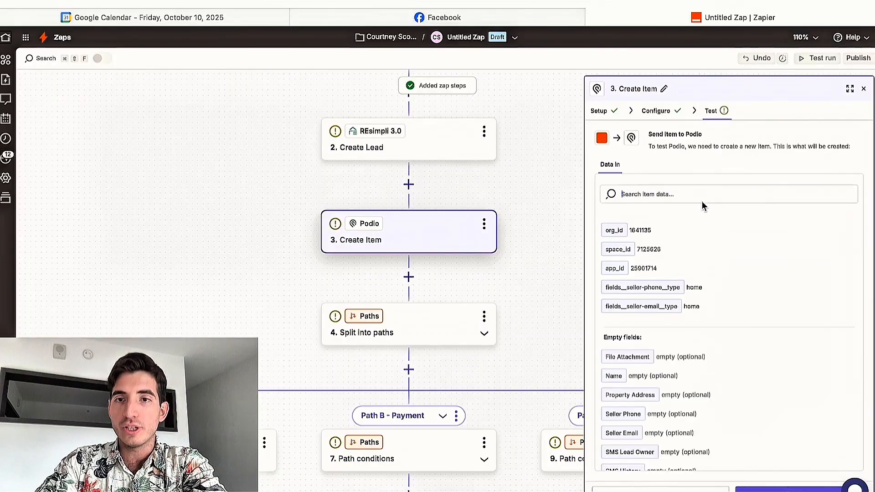
left_click(656, 111)
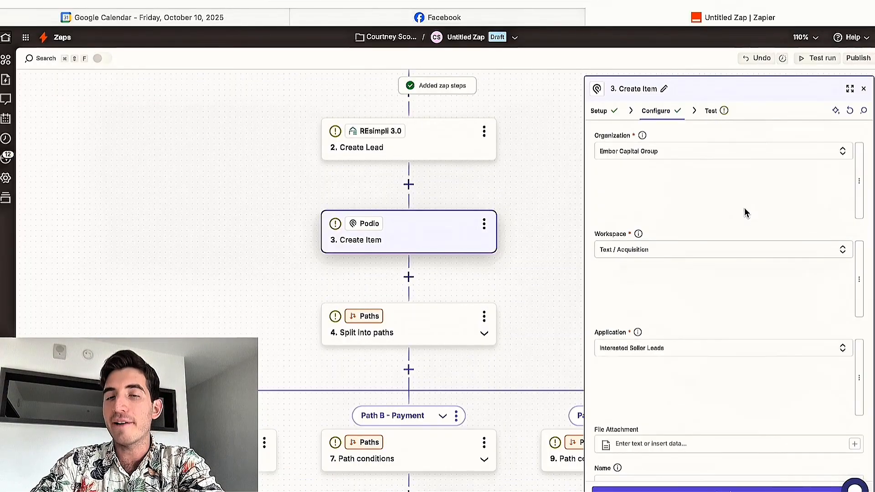
scroll(744, 213, "down", 10)
scroll(708, 226, "down", 8)
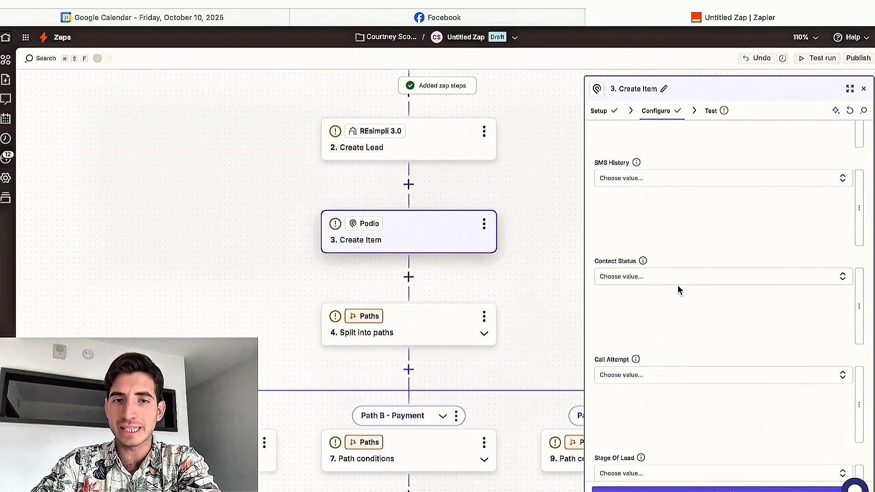
scroll(507, 296, "down", 3)
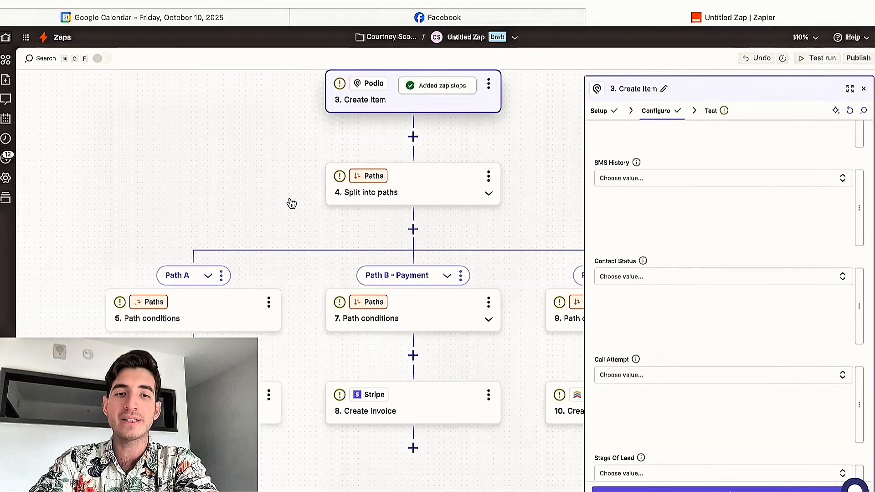
- Inspect the path condition rules of the branches, including Path B - Payment and Path C - Dead Lead
left_click(217, 304)
left_click_drag(532, 220, 356, 240)
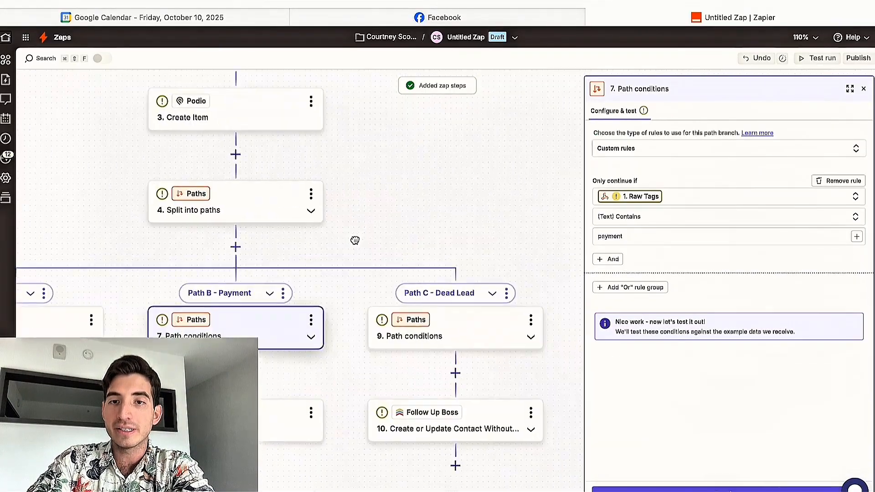
left_click(492, 322)
left_click_drag(403, 223, 503, 211)
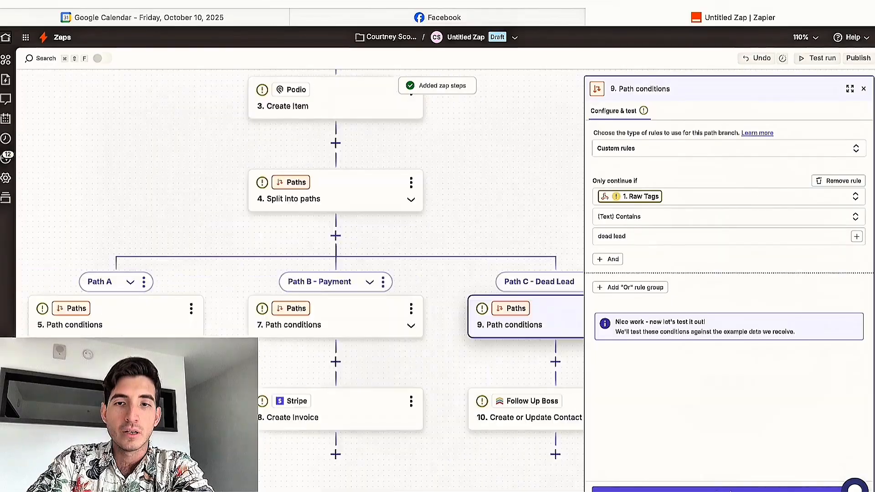
- Inspect the setup of each branch's action: Send SMS, Stripe Create Invoice and the Follow Up Boss contact step
left_click(117, 409)
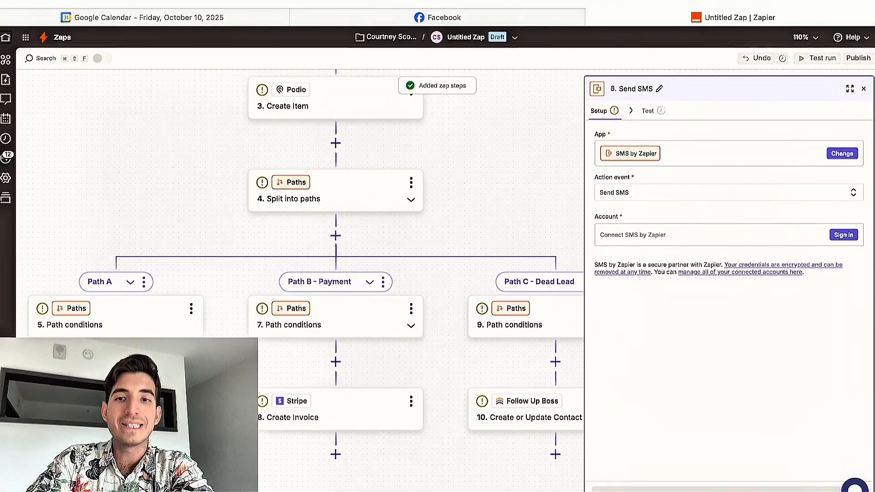
left_click(362, 400)
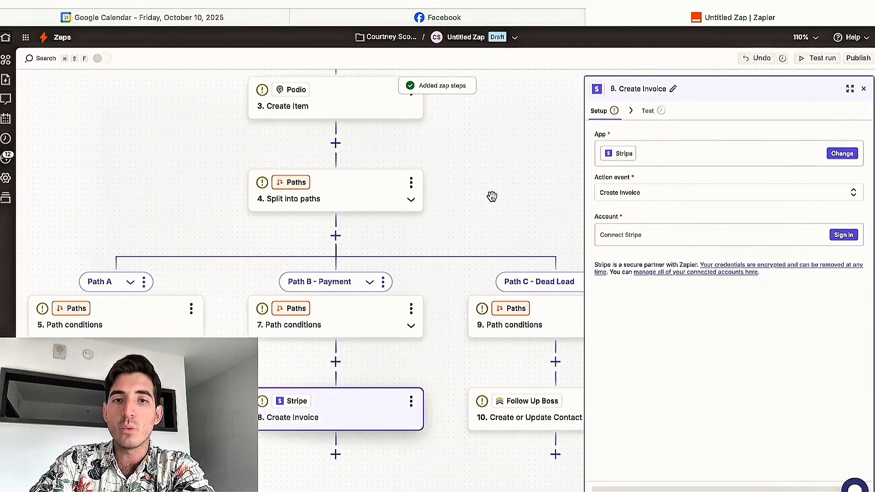
left_click_drag(523, 201, 442, 183)
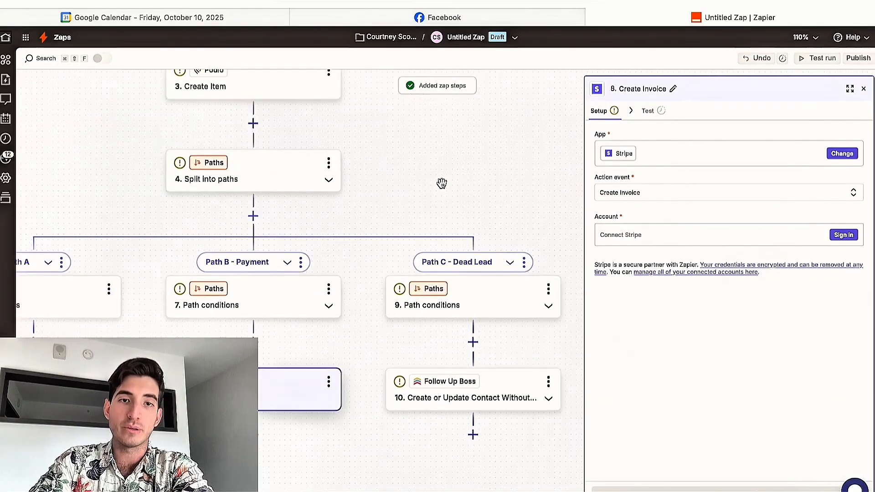
left_click(489, 385)
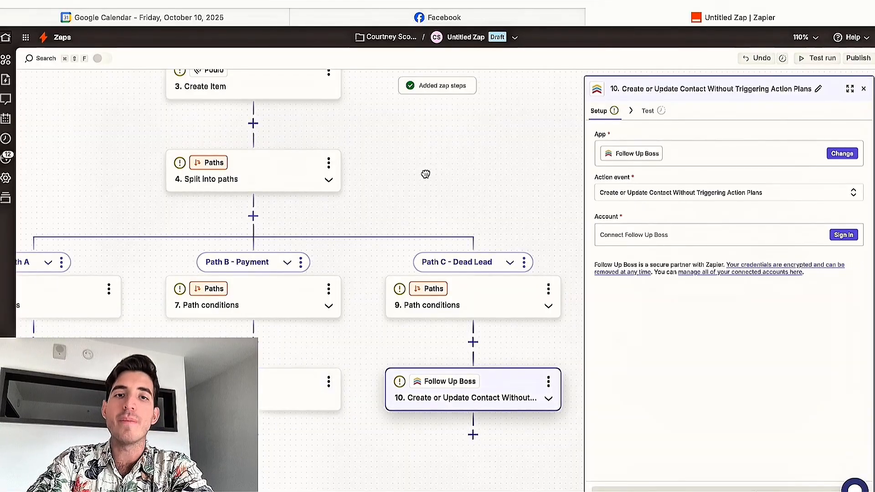
- Close the step details and review the whole Zap from the Catch Hook trigger to the ends of the three paths
left_click_drag(423, 173, 519, 398)
left_click_drag(525, 248, 628, 241)
left_click(864, 89)
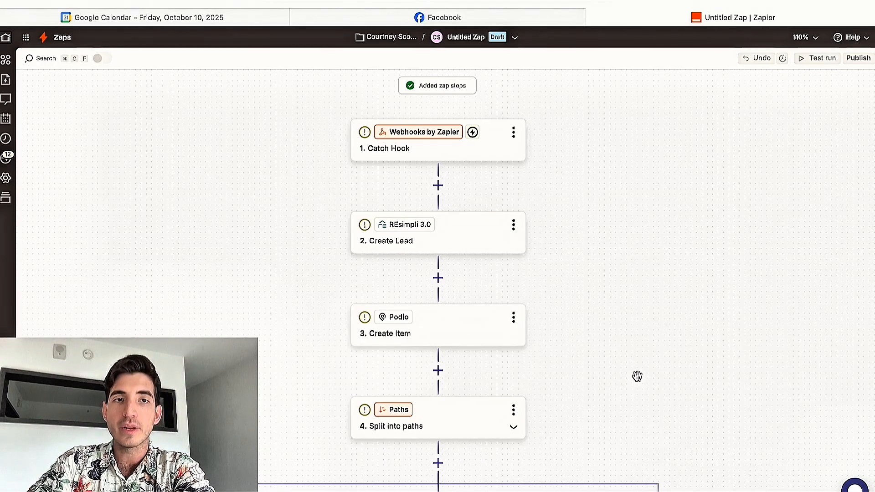
left_click_drag(636, 374, 631, 165)
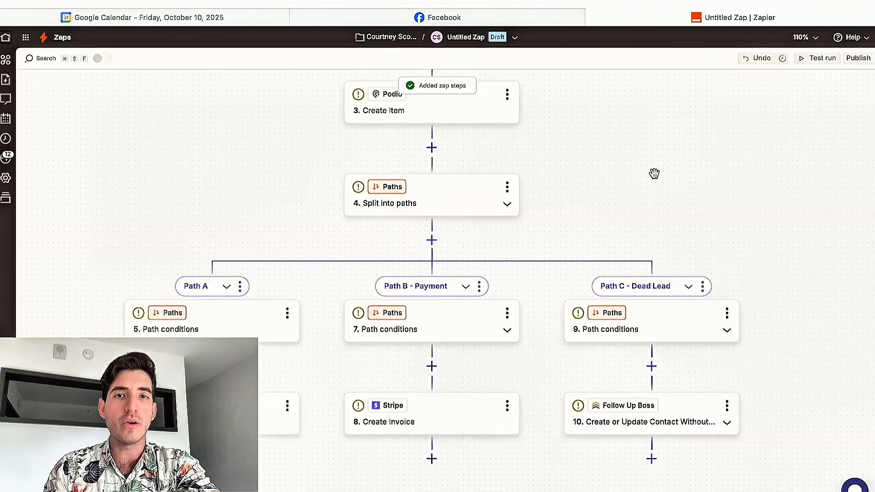